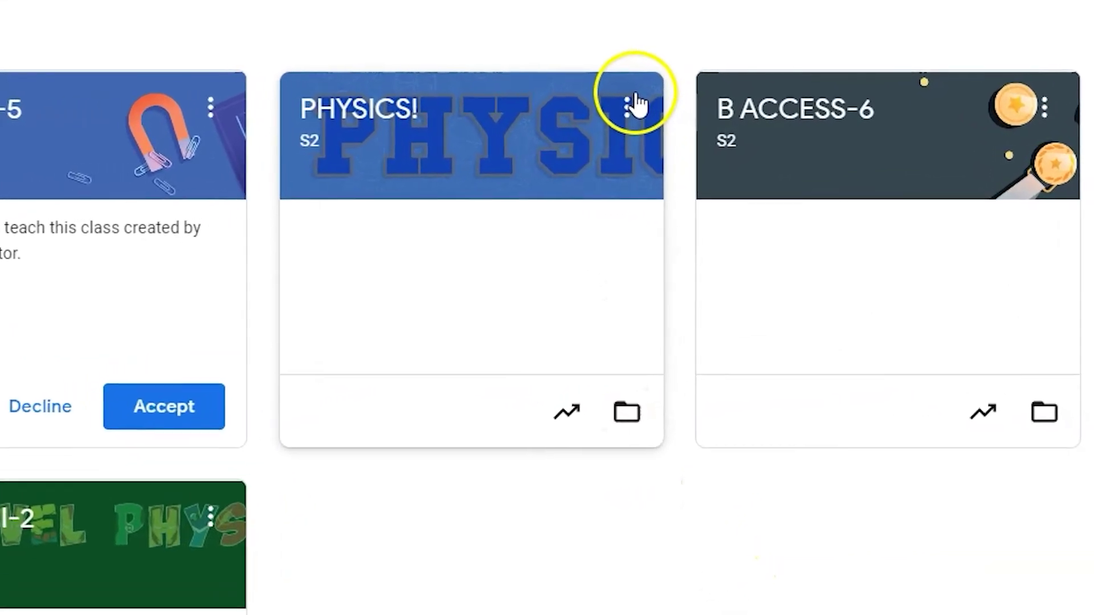
# Step: Archive the PHYSICS! class from its card menu and confirm
pyautogui.click(634, 105)
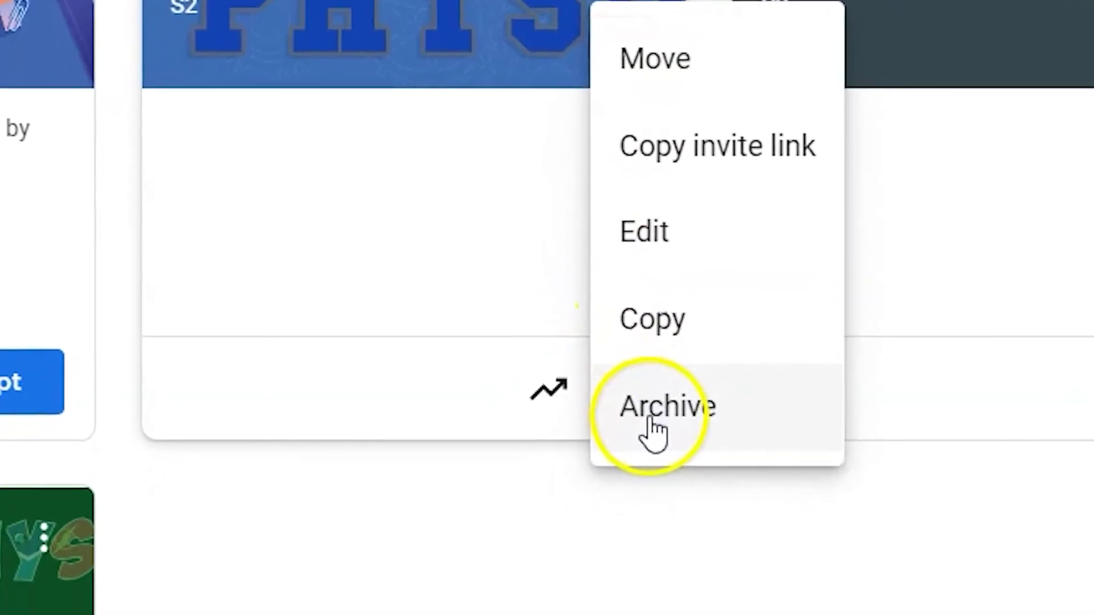
pyautogui.click(629, 449)
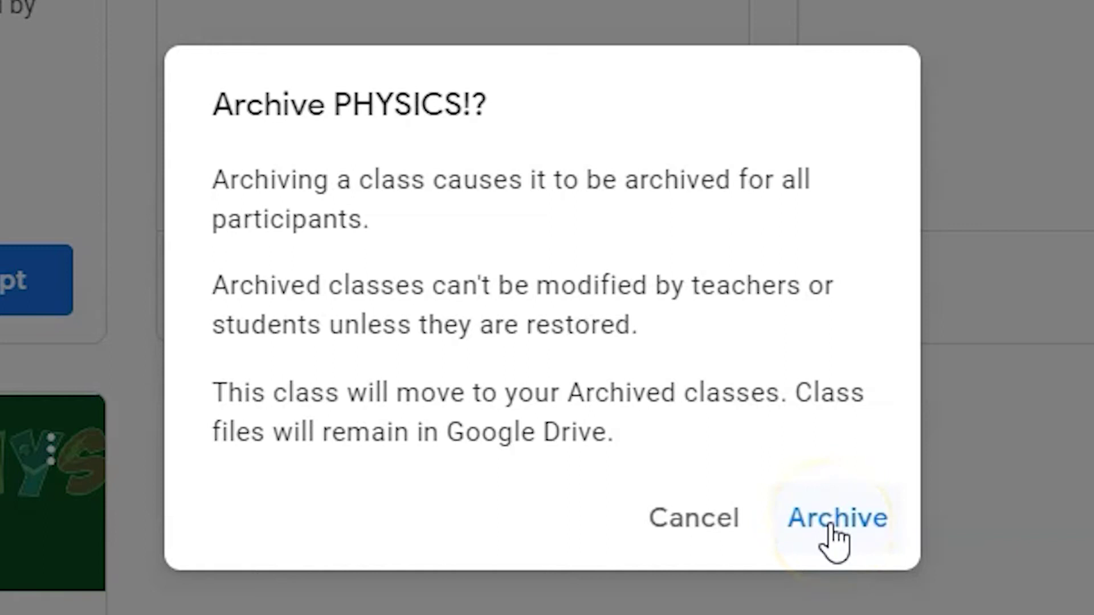
pyautogui.click(833, 538)
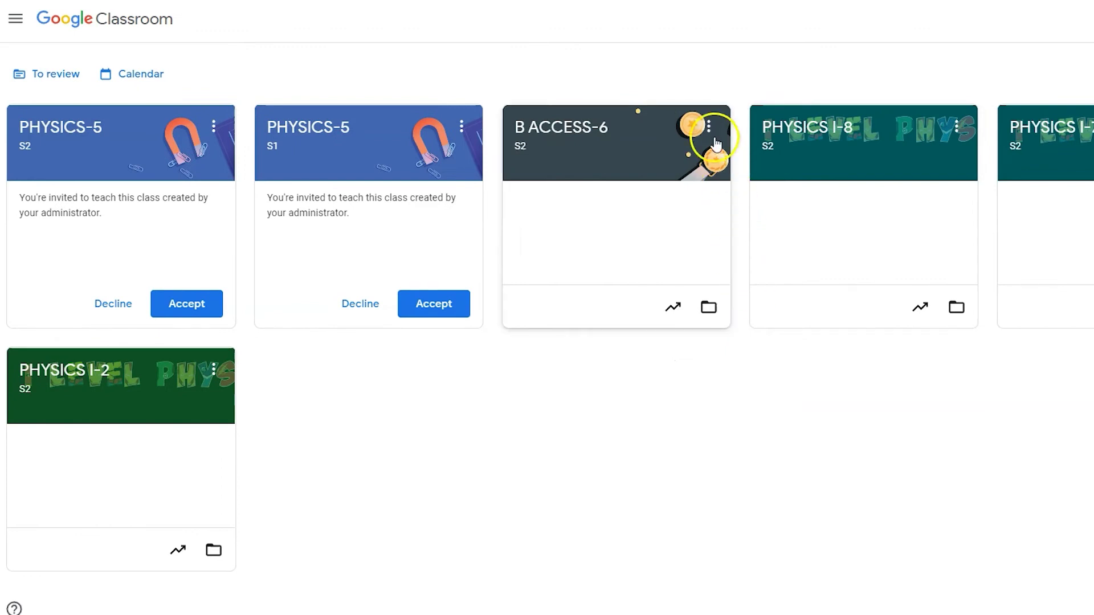
# Step: Archive the B ACCESS-6 class and confirm in the dialog
pyautogui.click(710, 128)
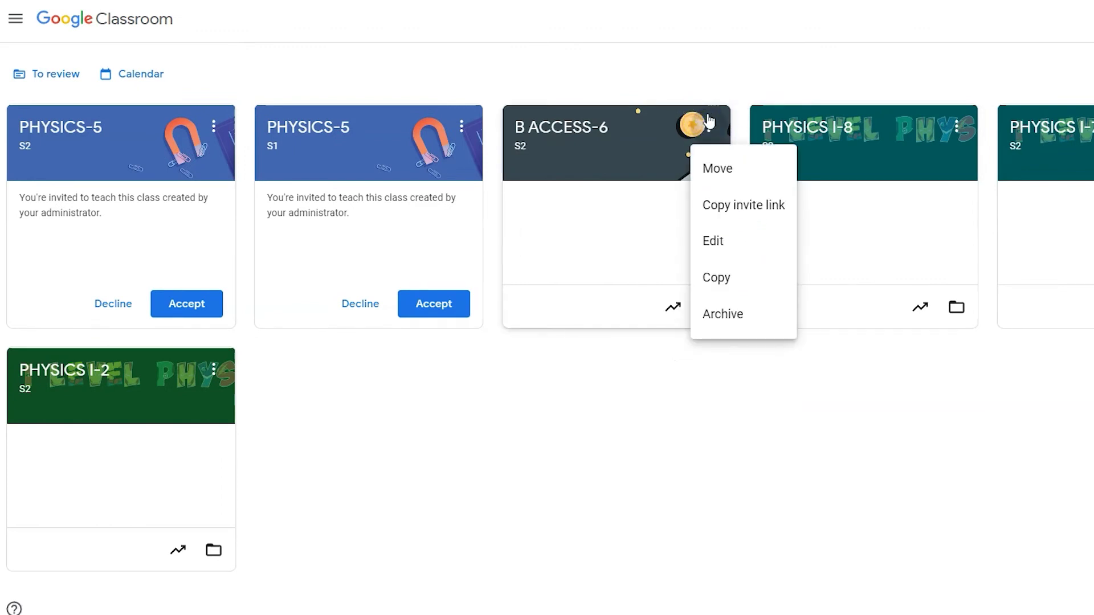
pyautogui.click(761, 329)
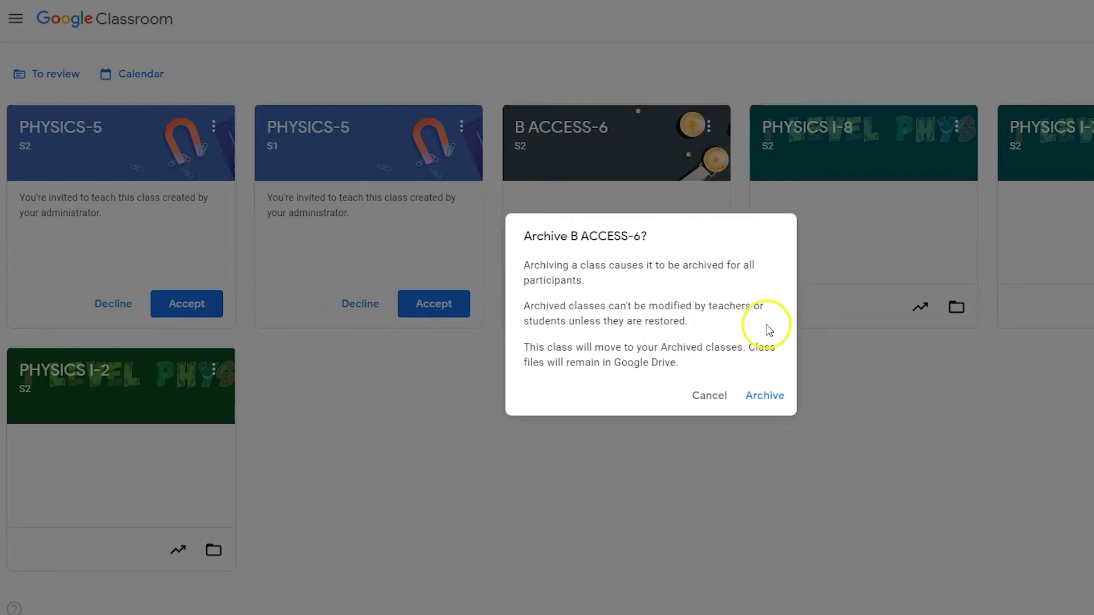
pyautogui.click(770, 403)
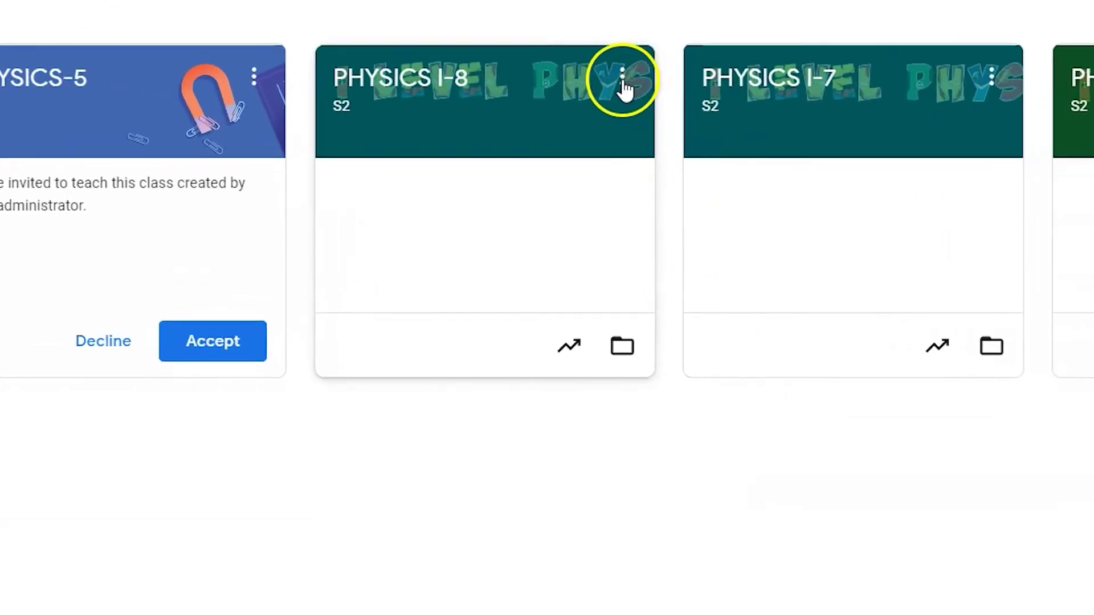
# Step: Leave the PHYSICS I-8 class from its card menu, confirming Leave class
pyautogui.click(647, 92)
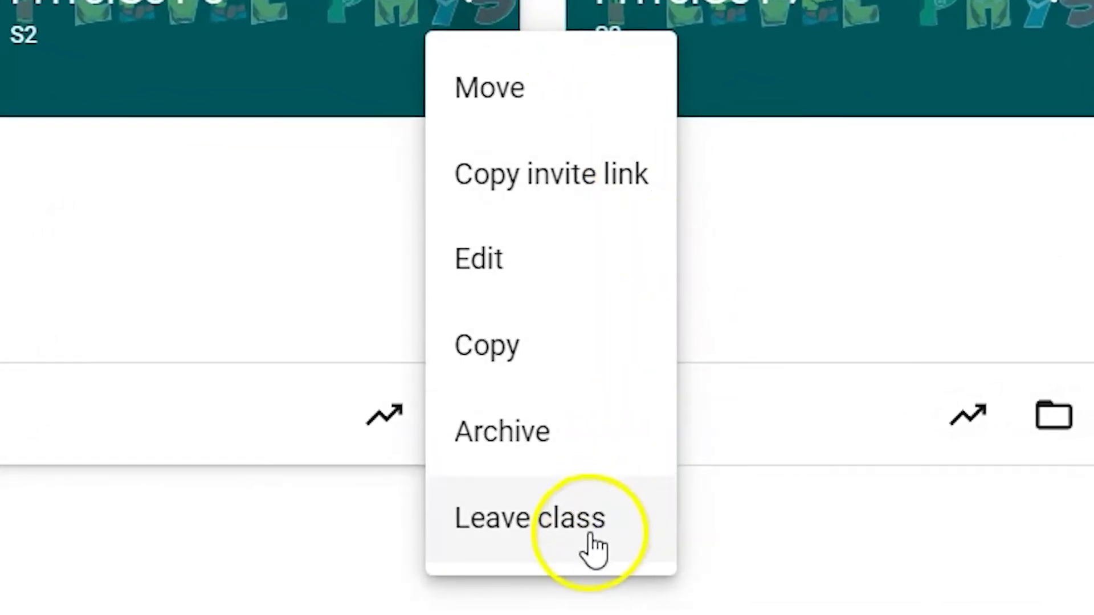
pyautogui.click(585, 546)
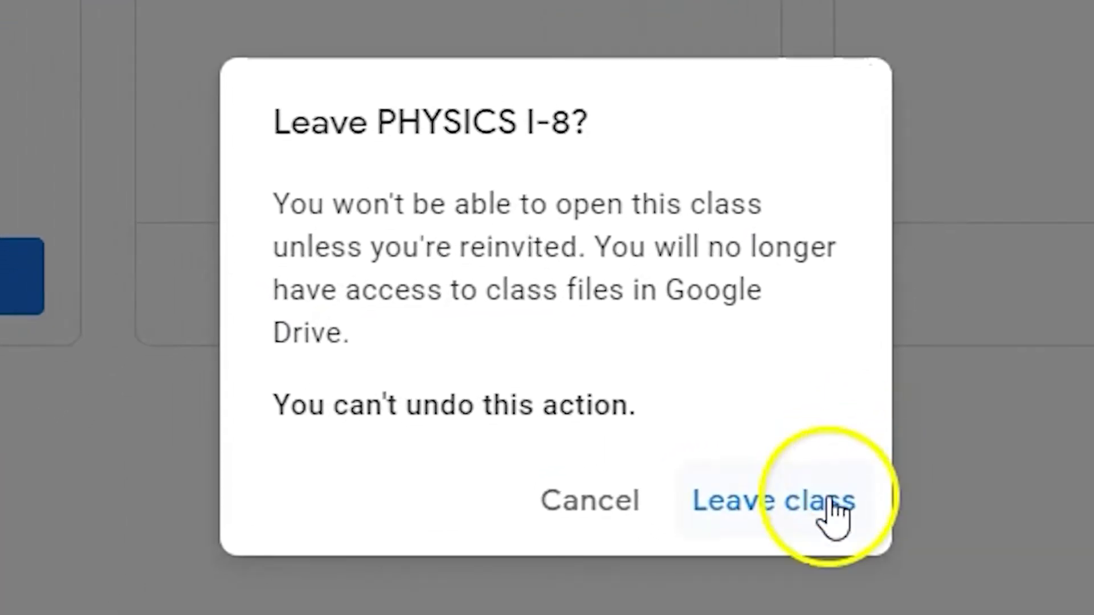
pyautogui.click(795, 520)
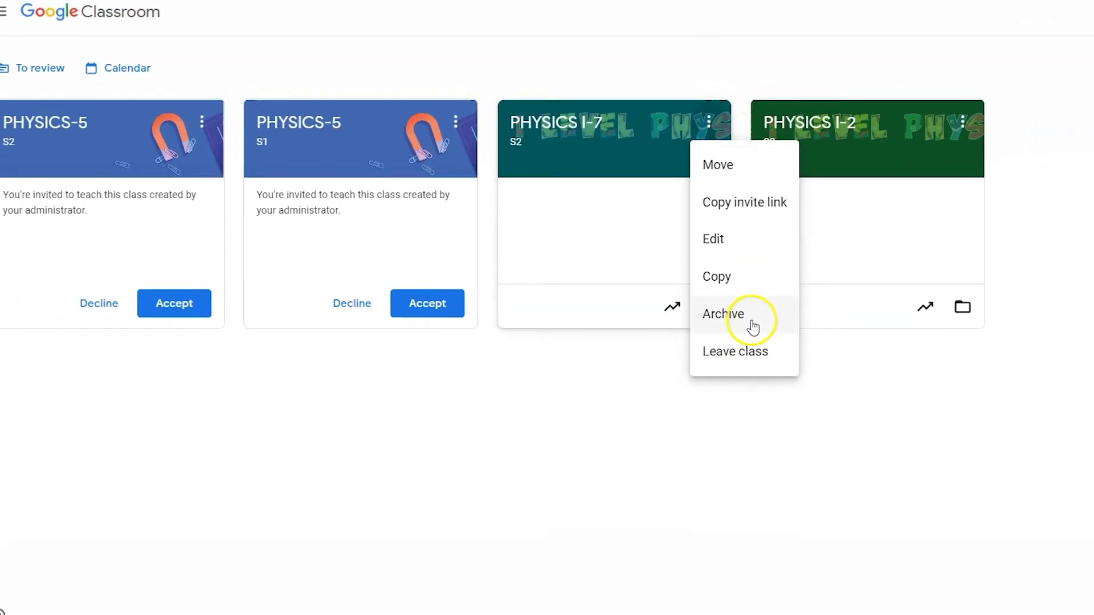
# Step: Leave the PHYSICS I-7 class and confirm
pyautogui.click(747, 365)
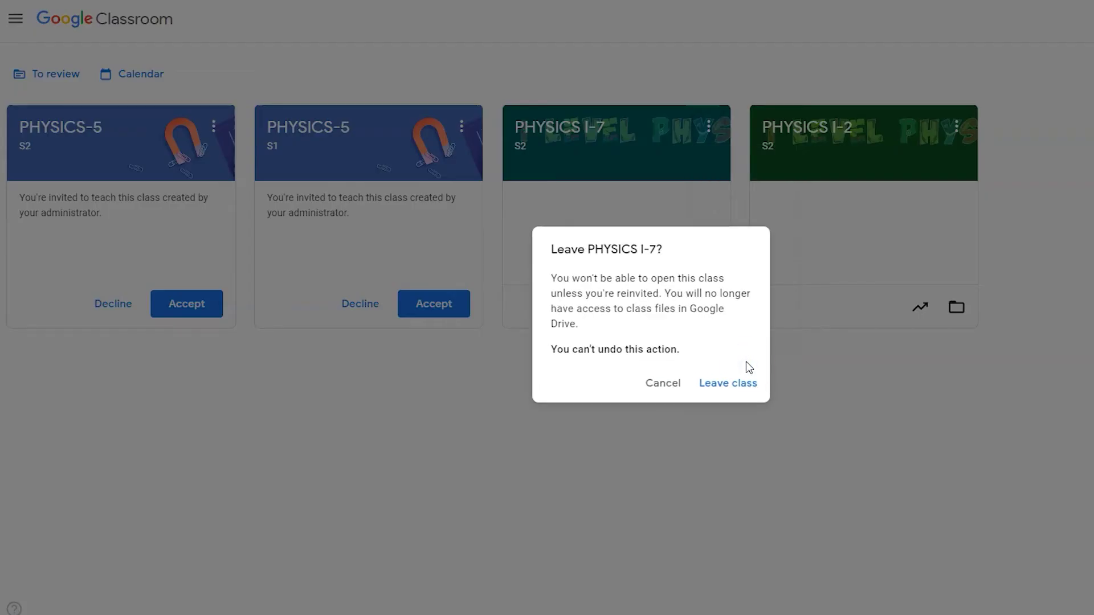
pyautogui.click(742, 381)
pyautogui.click(734, 391)
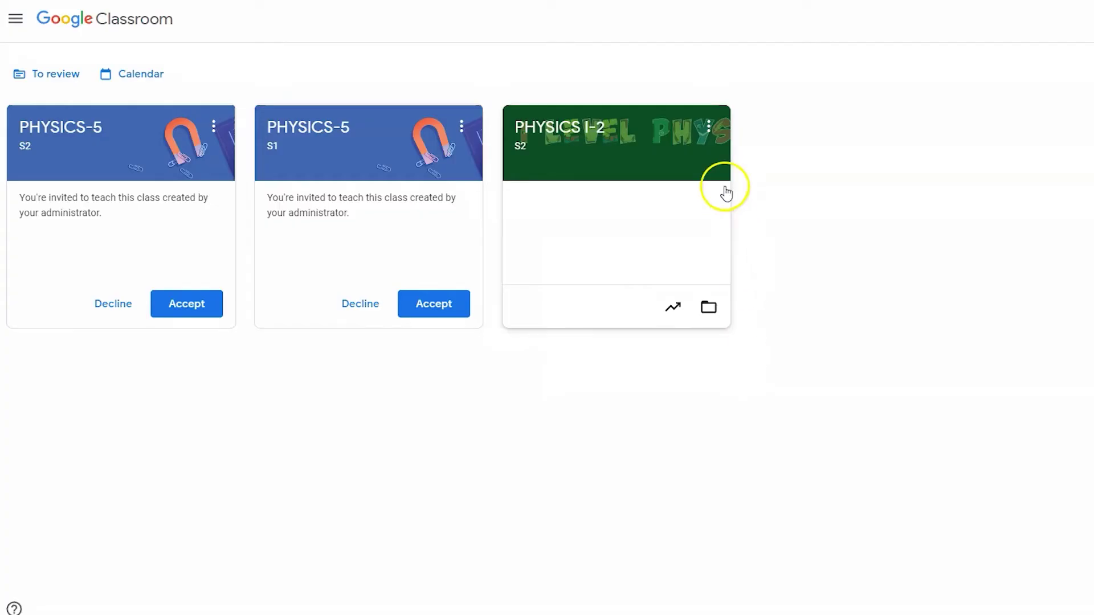
# Step: Leave the PHYSICS I-2 class from its card menu and confirm
pyautogui.click(707, 136)
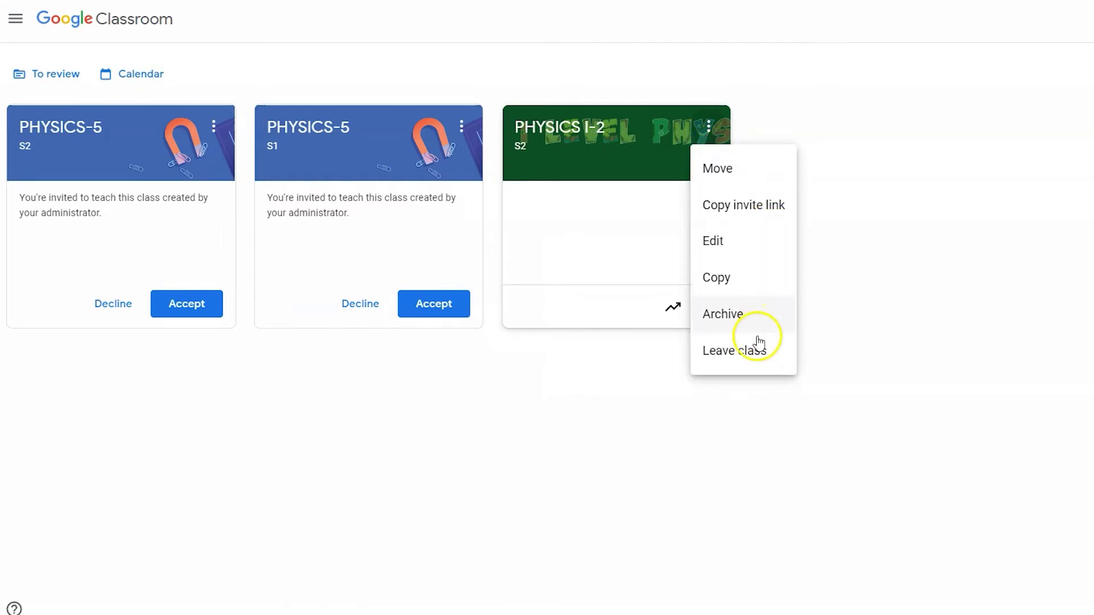
pyautogui.click(748, 359)
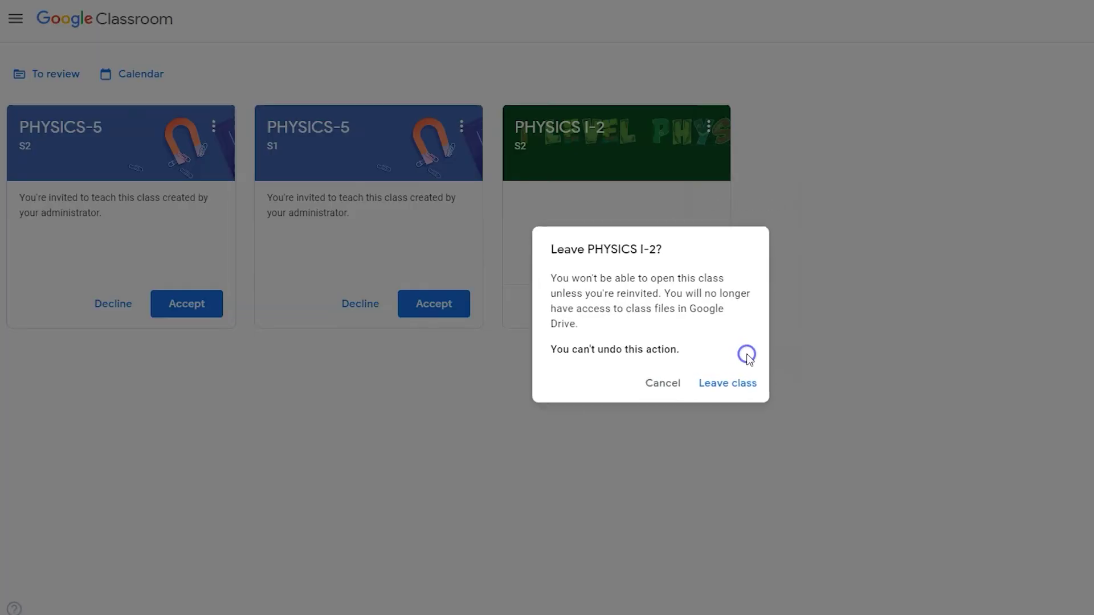
pyautogui.click(746, 389)
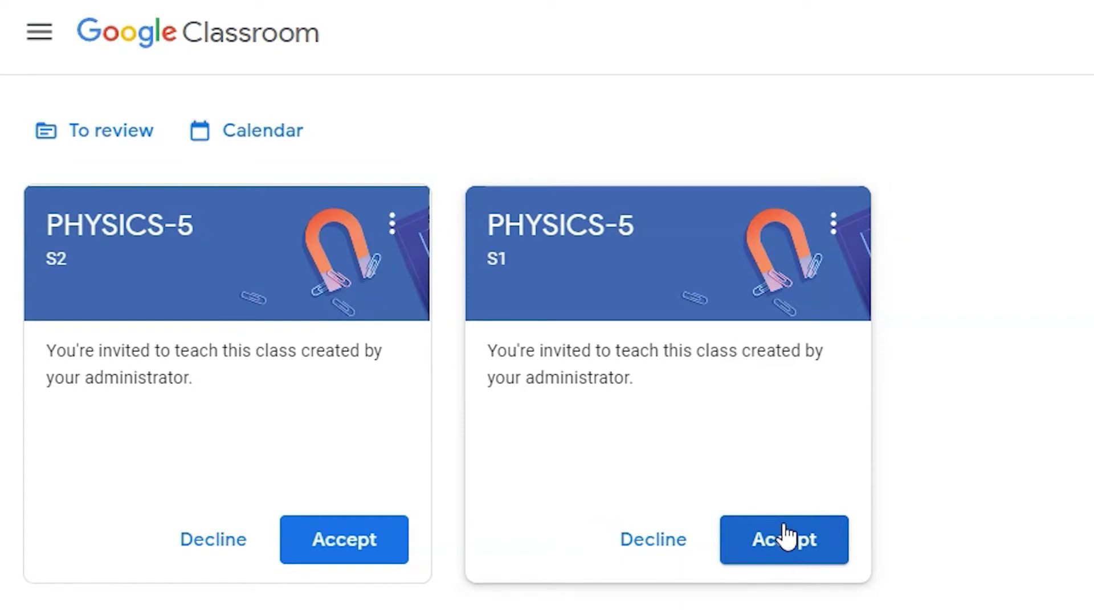
# Step: Accept the PHYSICS-5 S1 teaching invitation and reveal the class
pyautogui.click(784, 527)
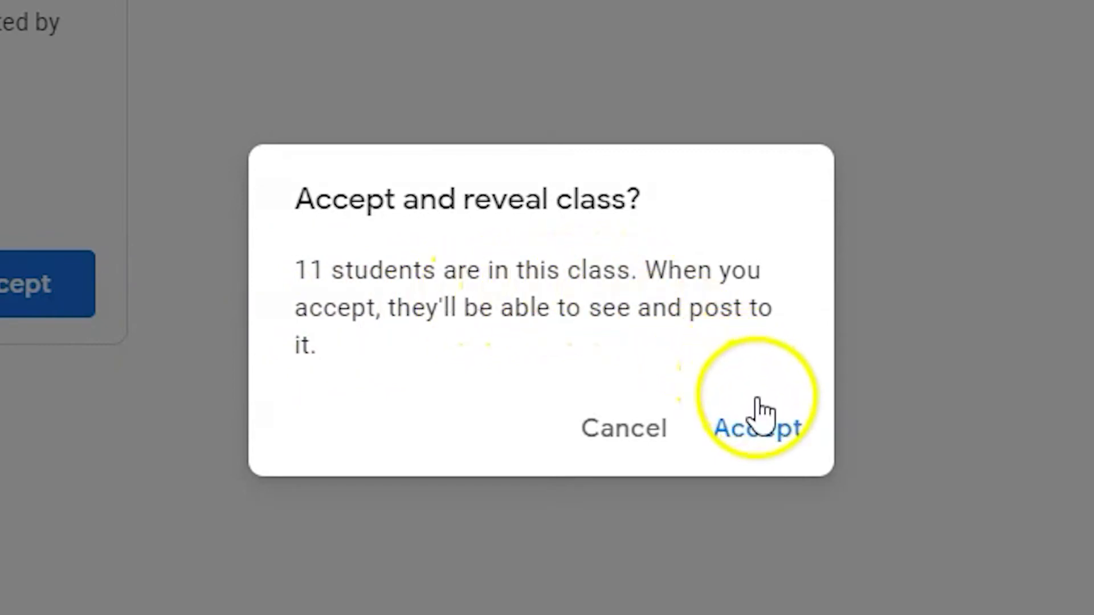
pyautogui.click(765, 437)
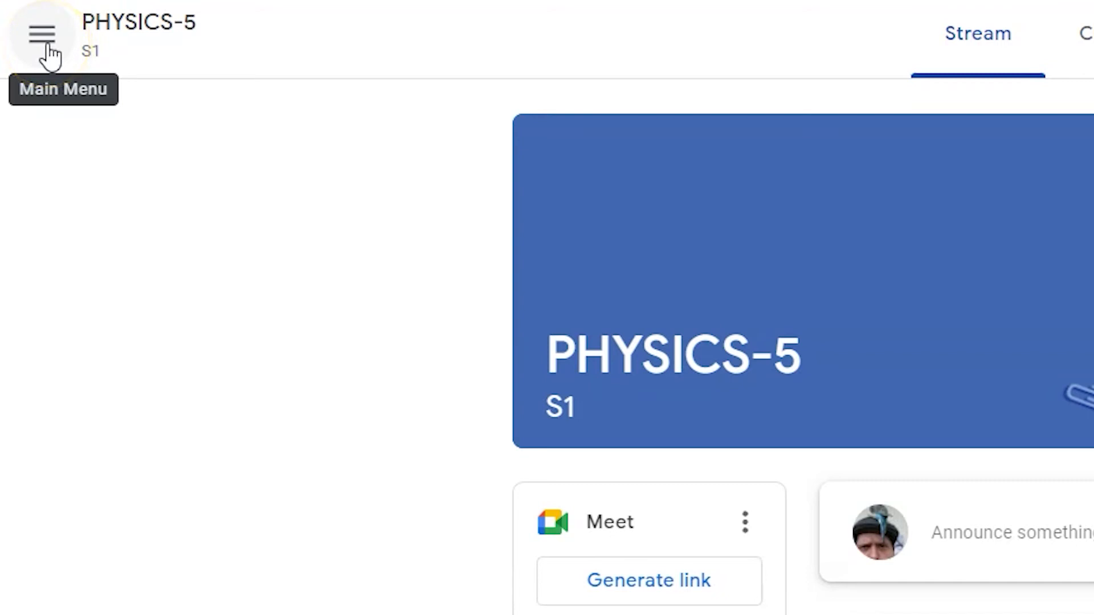
# Step: Return from the PHYSICS-5 S1 stream to the Classes dashboard via the main menu
pyautogui.click(46, 47)
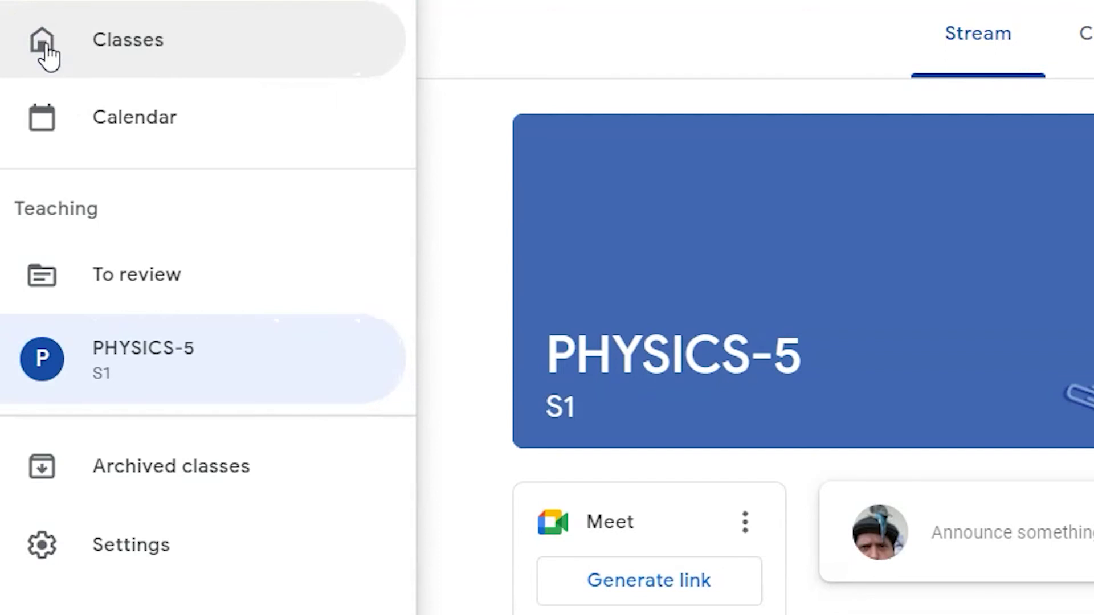
pyautogui.click(64, 49)
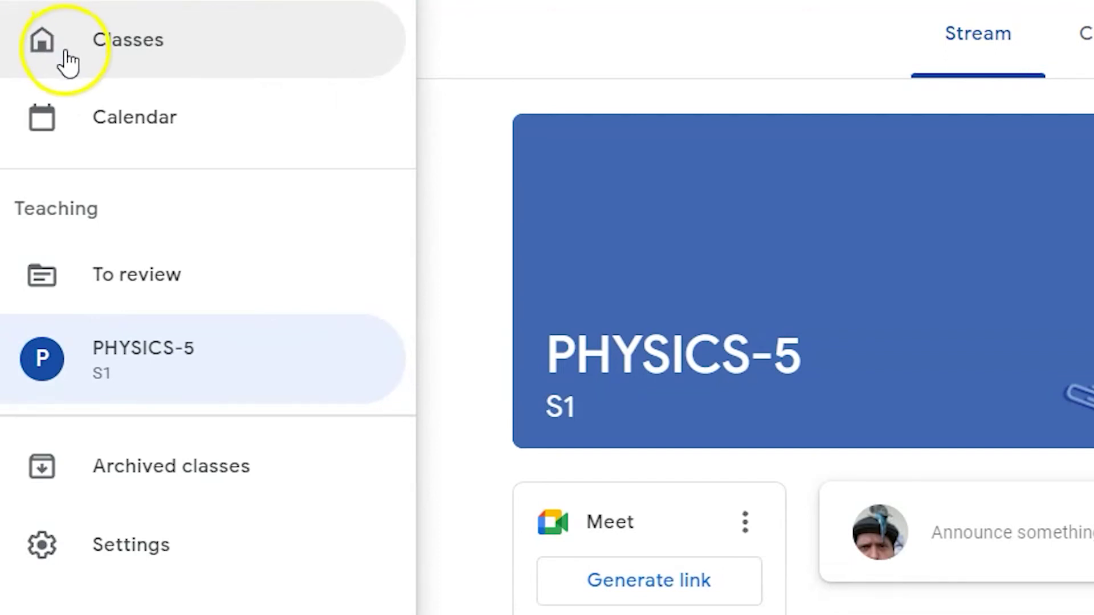
pyautogui.click(64, 51)
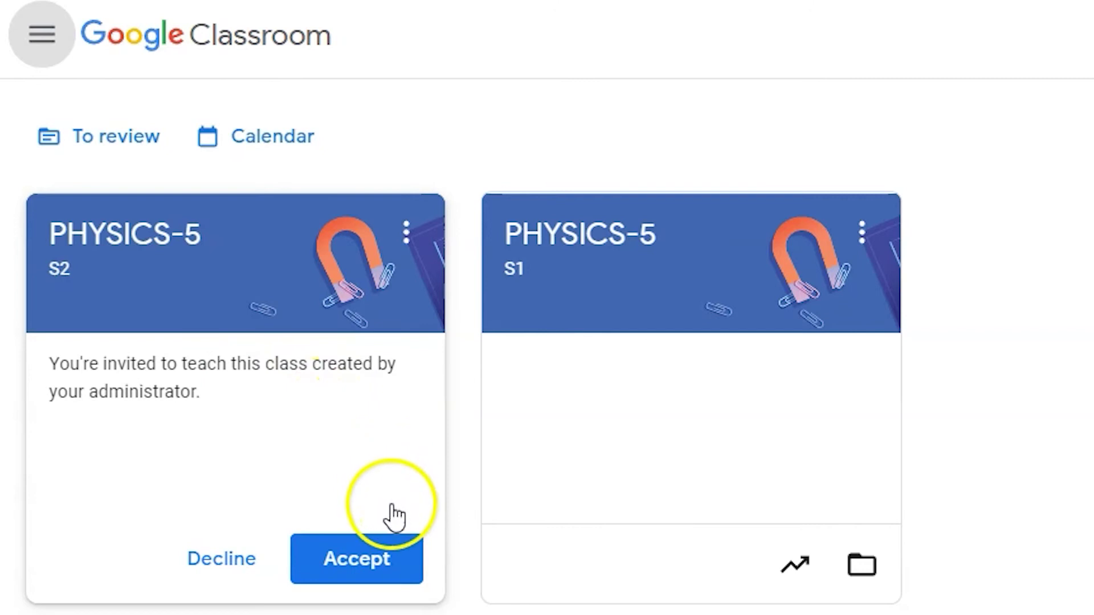
# Step: Accept the PHYSICS-5 S2 invitation, then return to the Classes dashboard
pyautogui.click(358, 567)
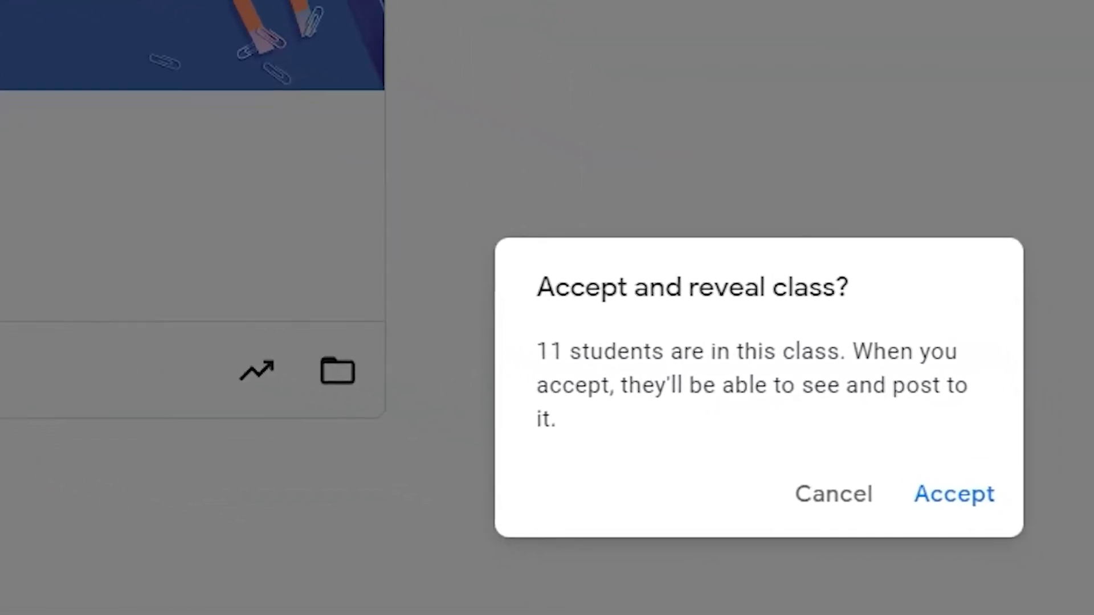
pyautogui.click(949, 499)
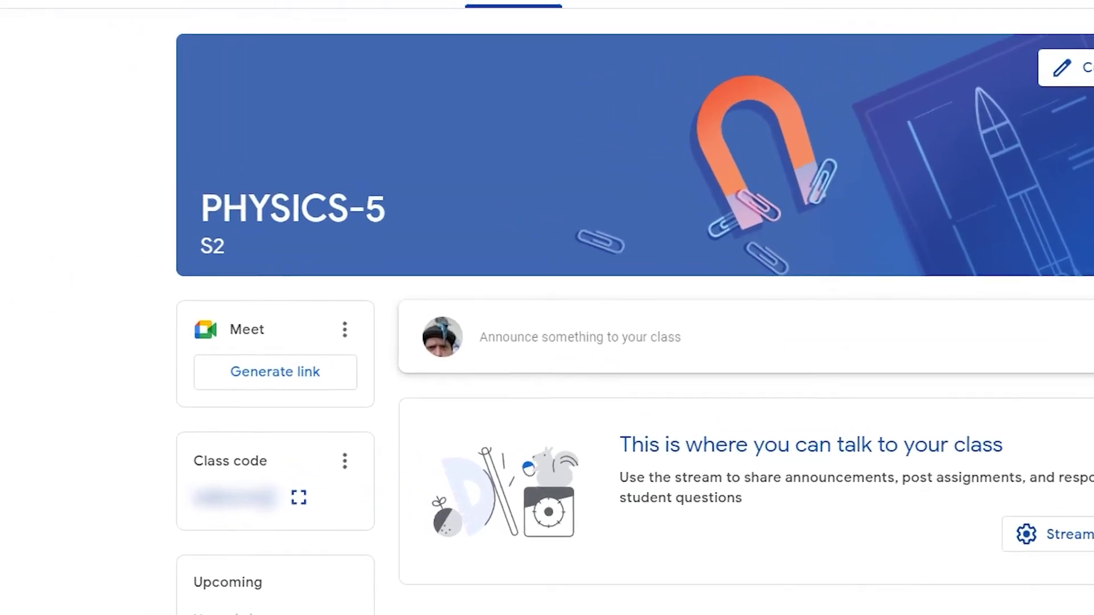
pyautogui.click(0, 0)
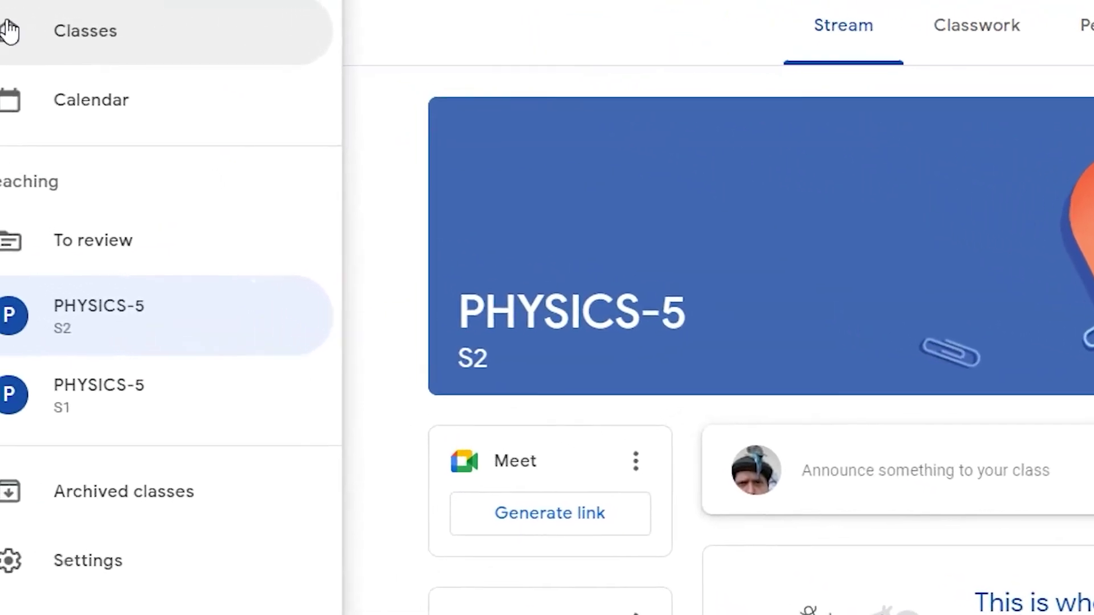
pyautogui.click(110, 35)
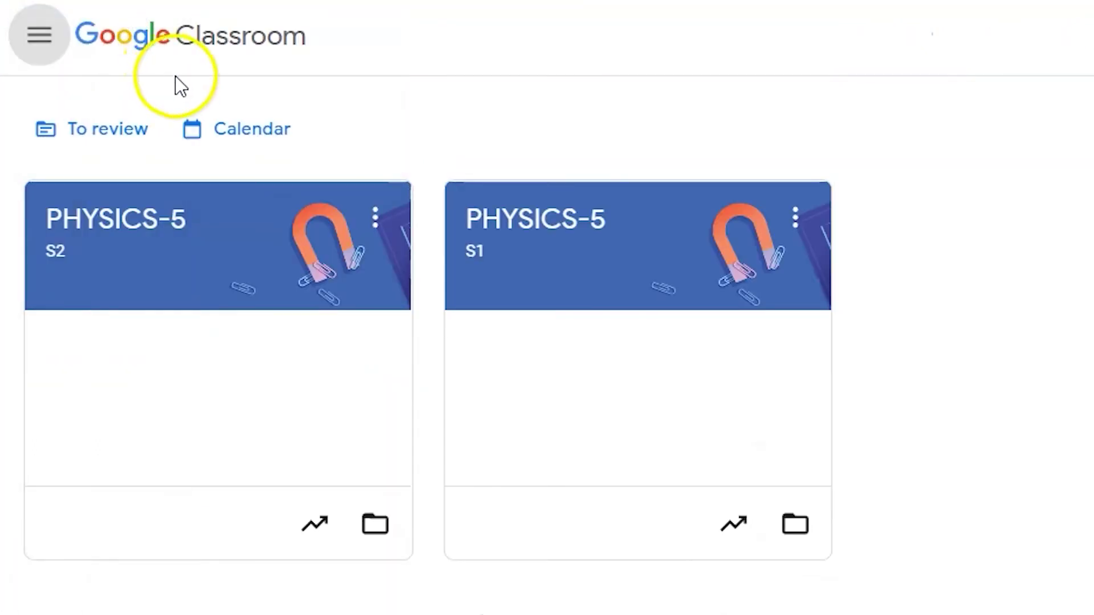
# Step: Archive the PHYSICS-5 S2 class and confirm Archive
pyautogui.click(375, 221)
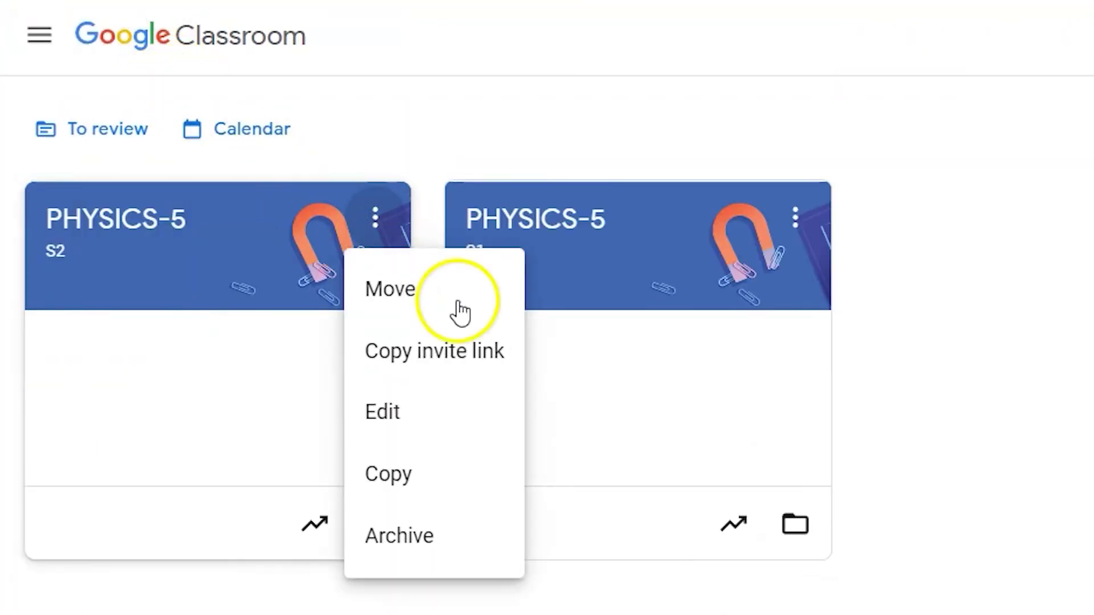
pyautogui.click(437, 541)
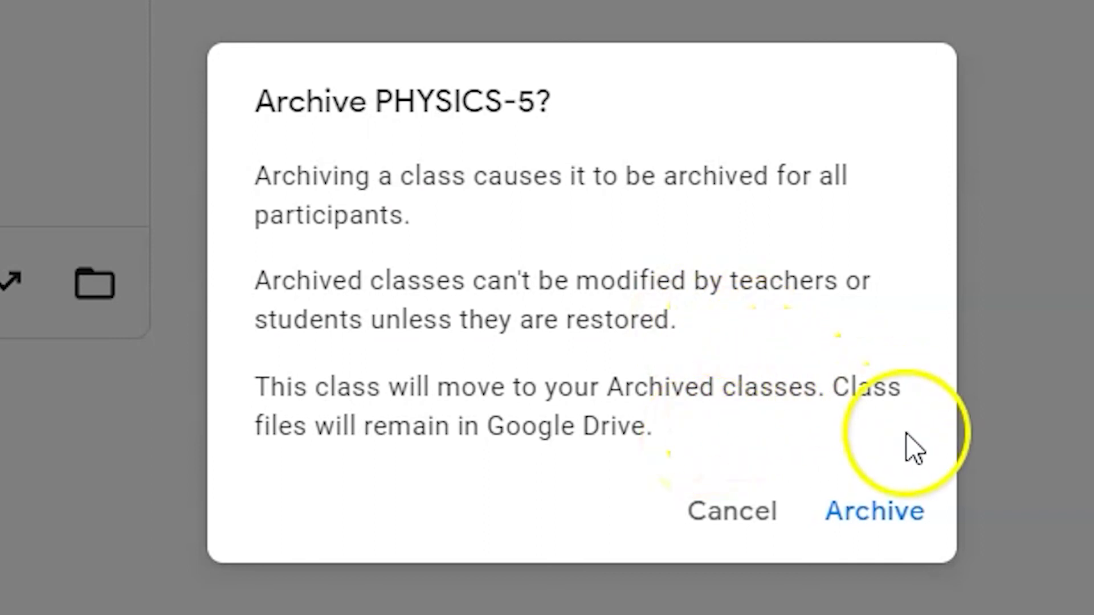
pyautogui.click(873, 511)
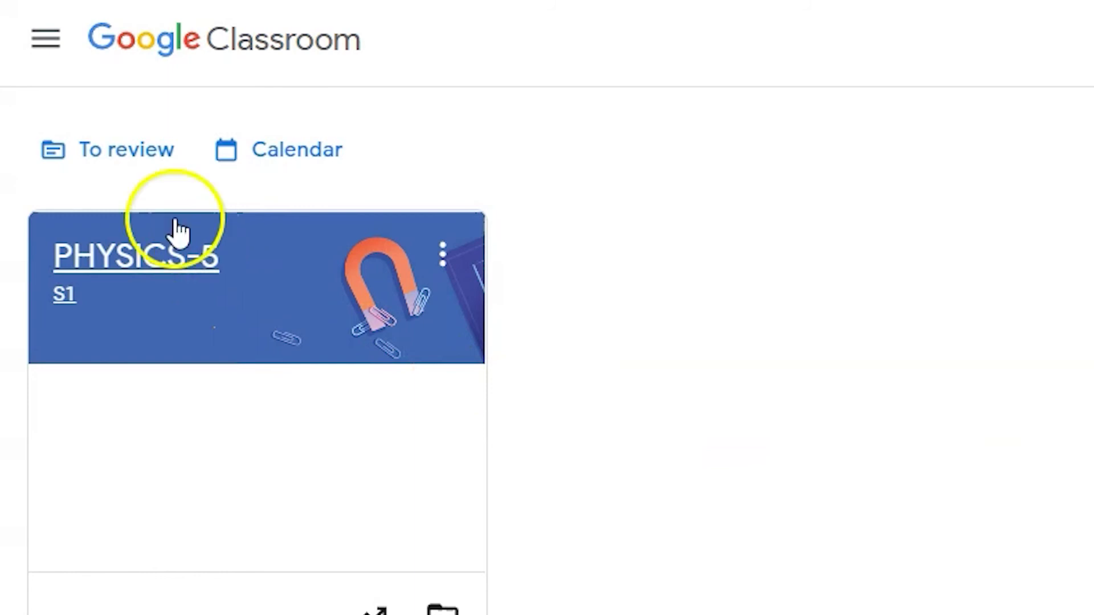
# Step: Open the Archived classes page from the main menu
pyautogui.click(48, 41)
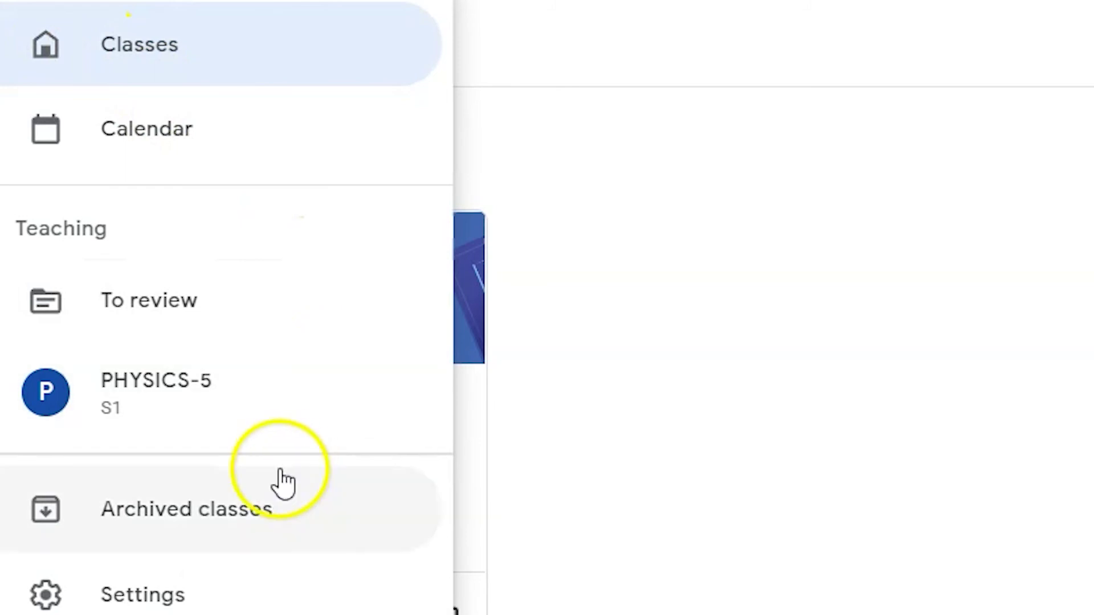
pyautogui.click(240, 527)
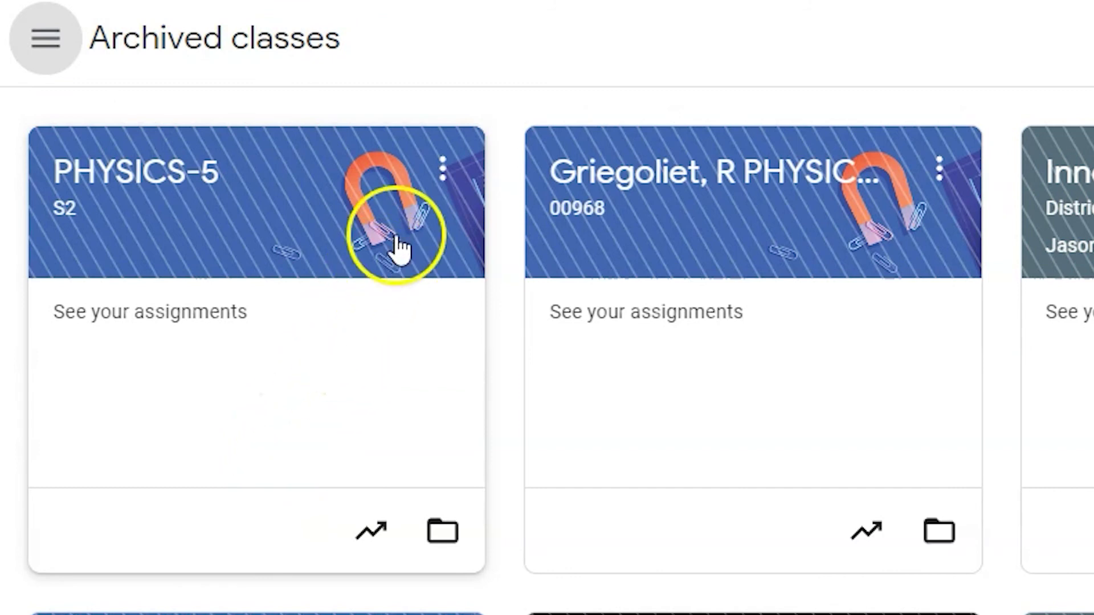
# Step: Restore the archived PHYSICS-5 S2 class from its card menu, confirming Restore
pyautogui.click(450, 167)
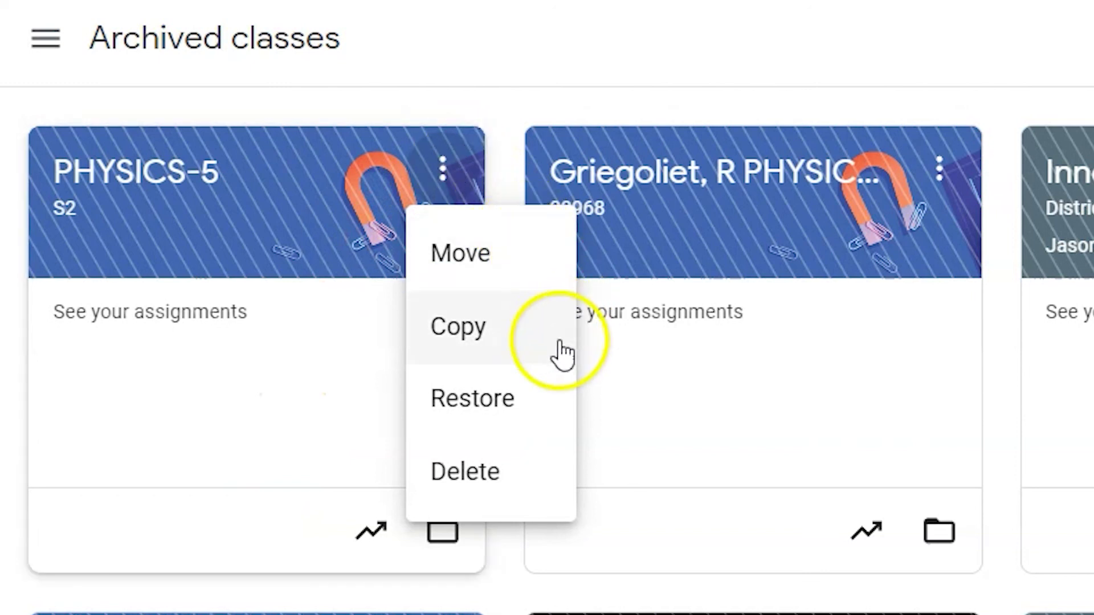
pyautogui.click(496, 412)
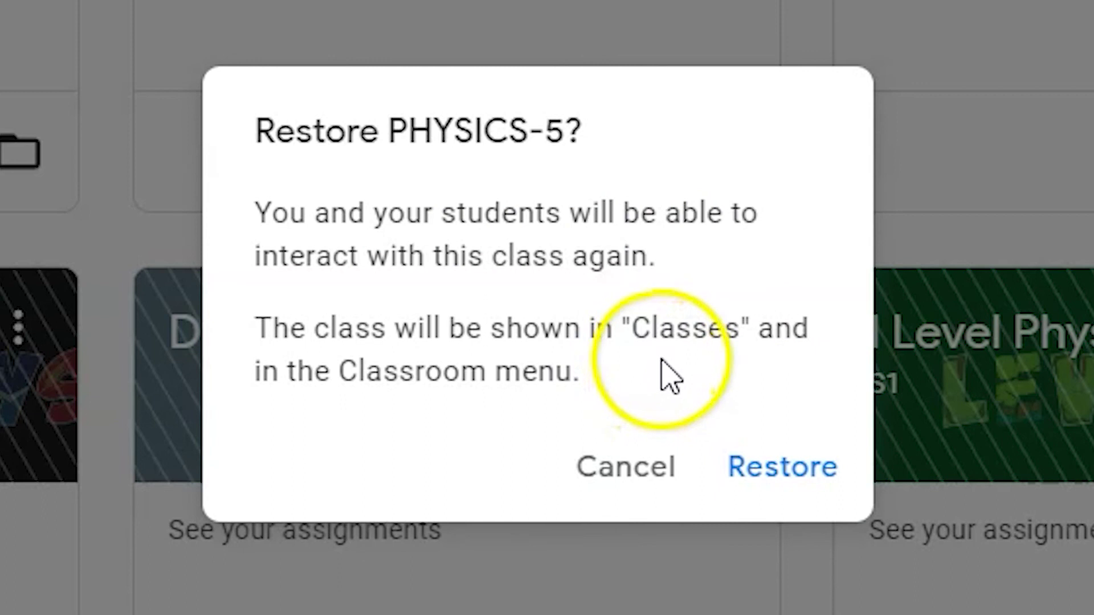
pyautogui.click(764, 470)
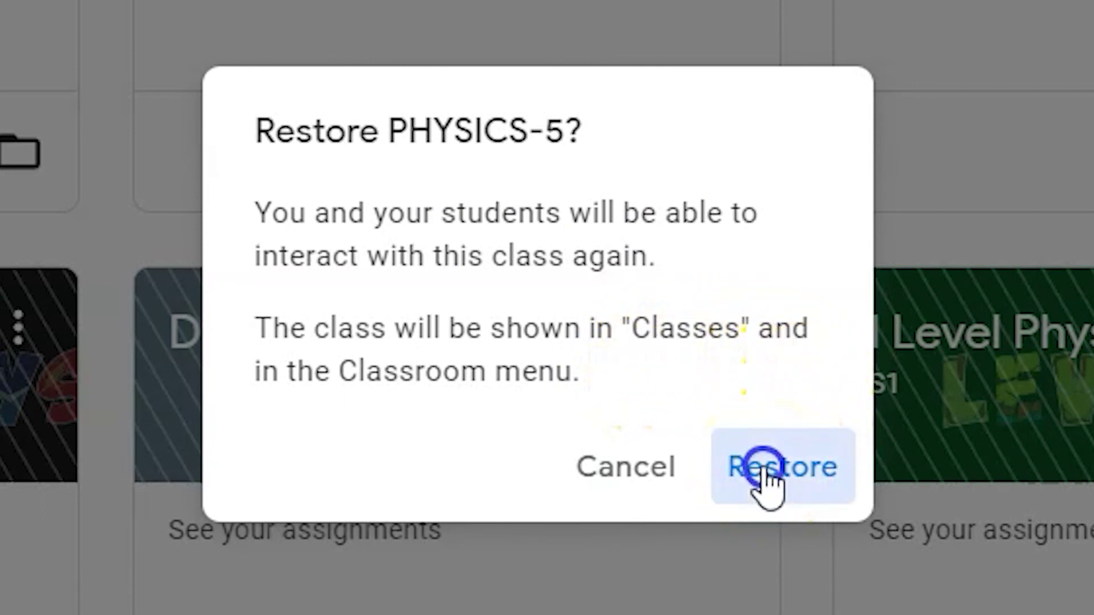